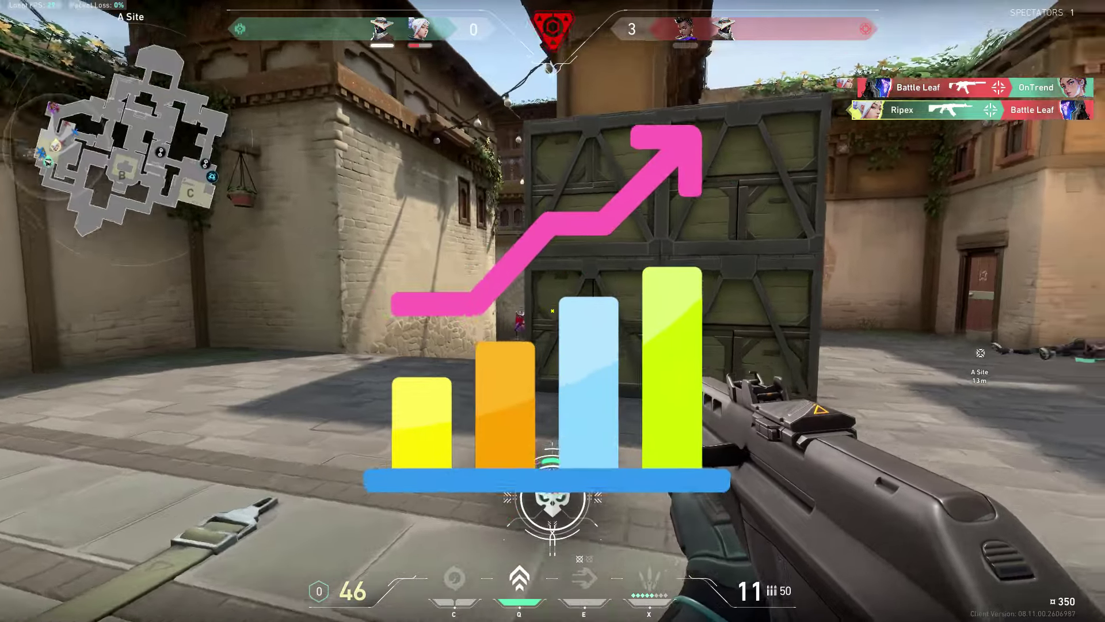
left_click(552, 311)
left_click(552, 311)
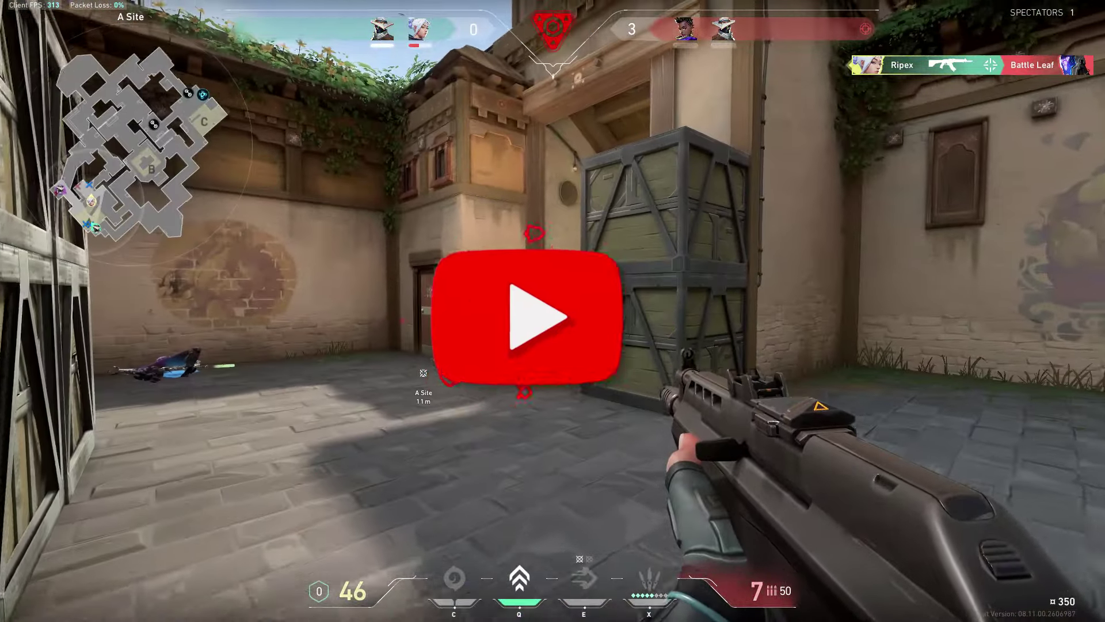
key("r")
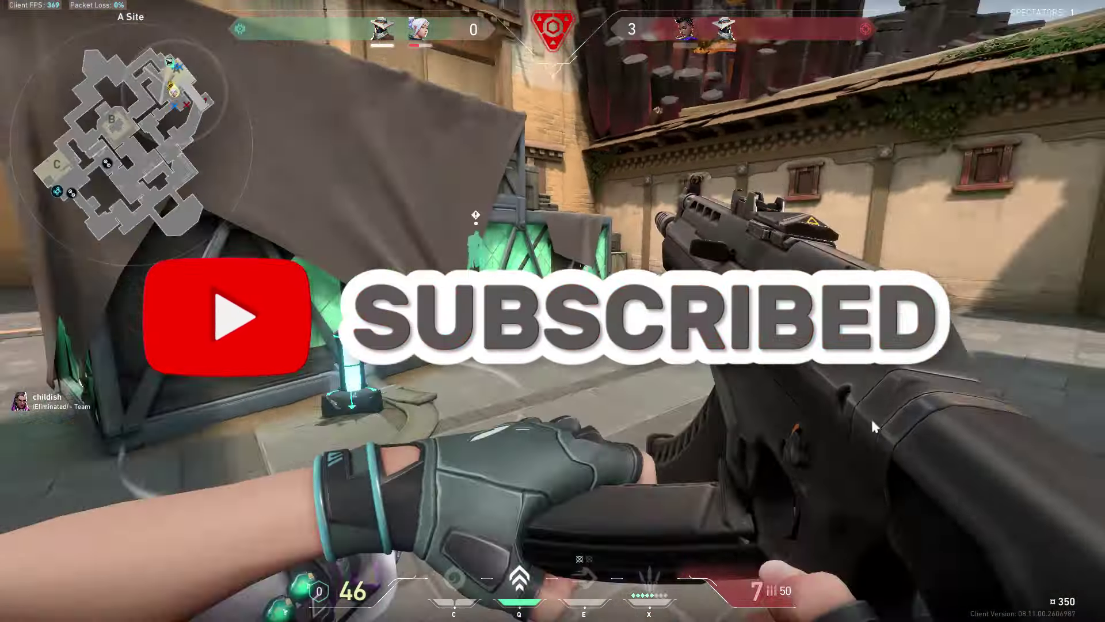
key("q")
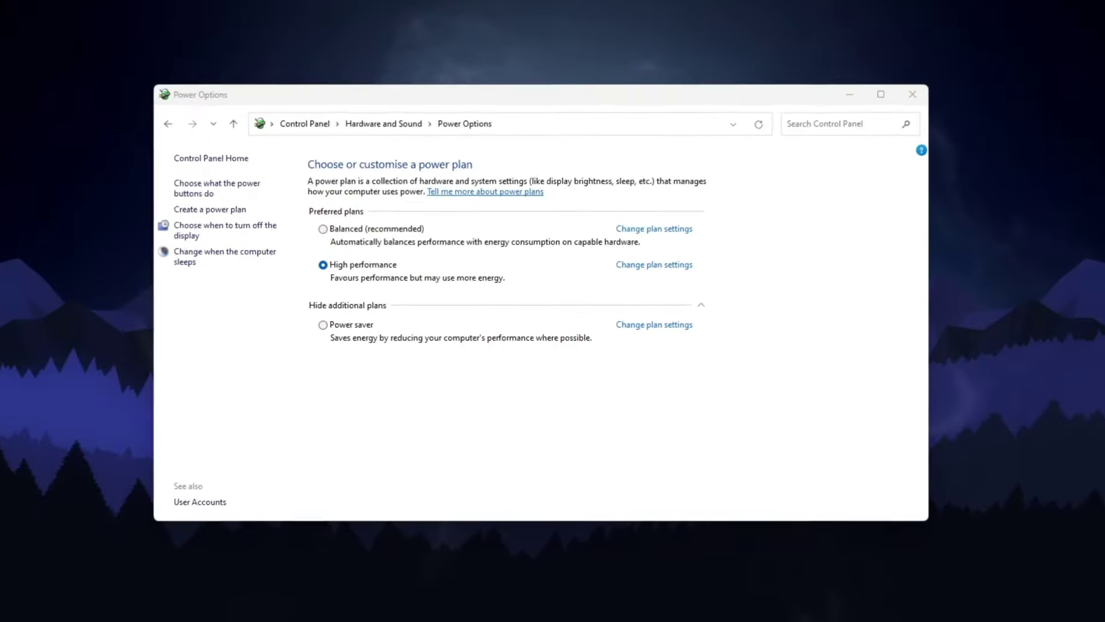
Step: Search Windows for "POWER", open the current power plan's settings and go up to the Power Options overview
key("super+s")
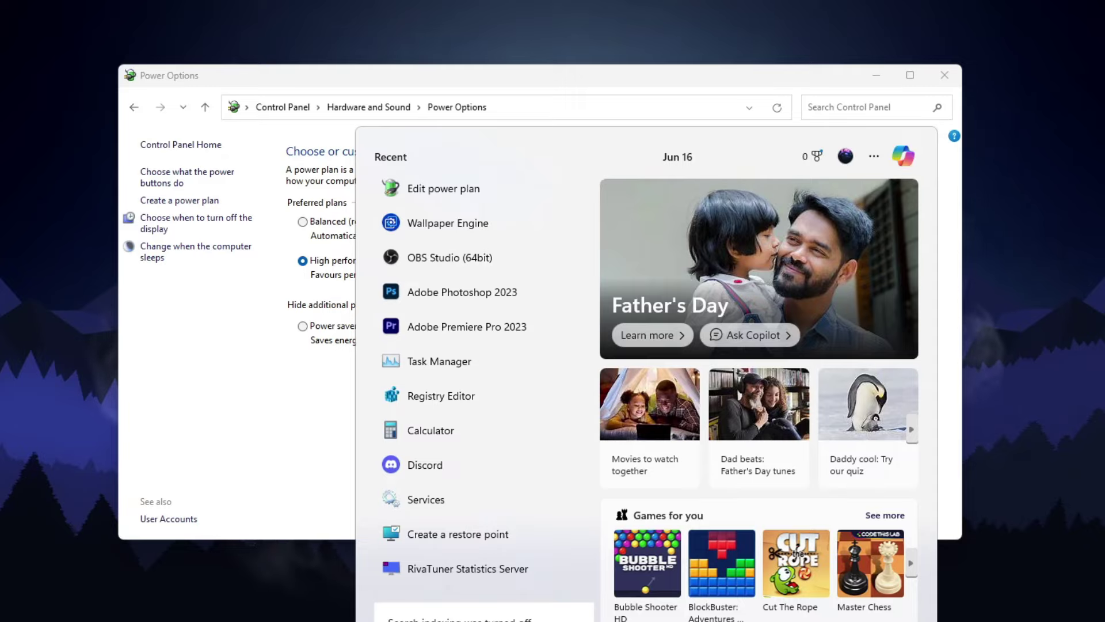
type("POWER")
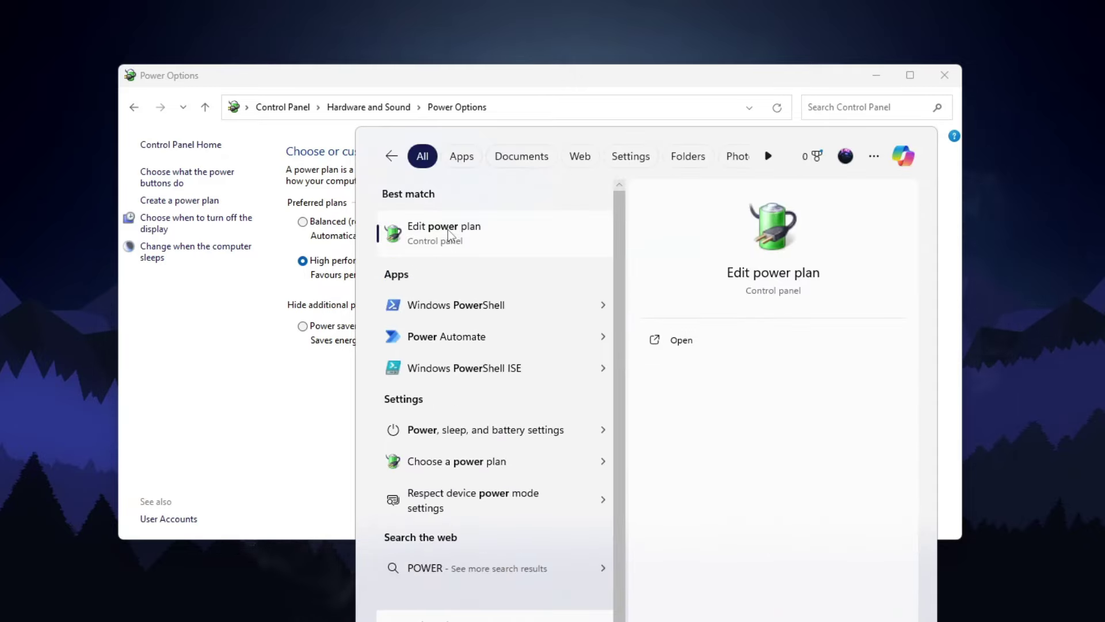
left_click(449, 234)
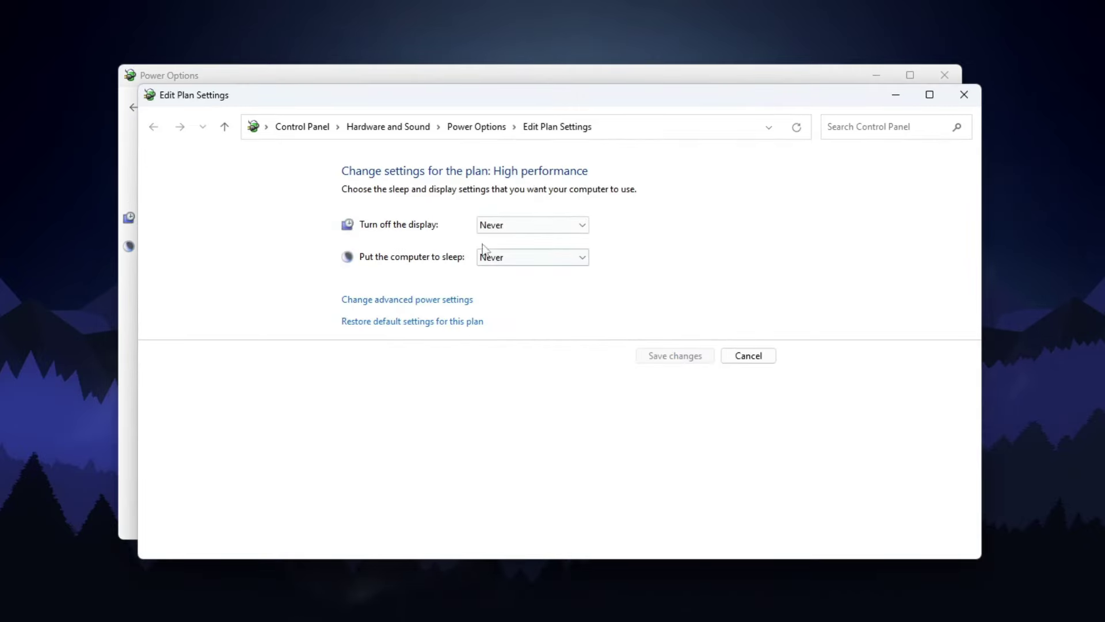
left_click(473, 129)
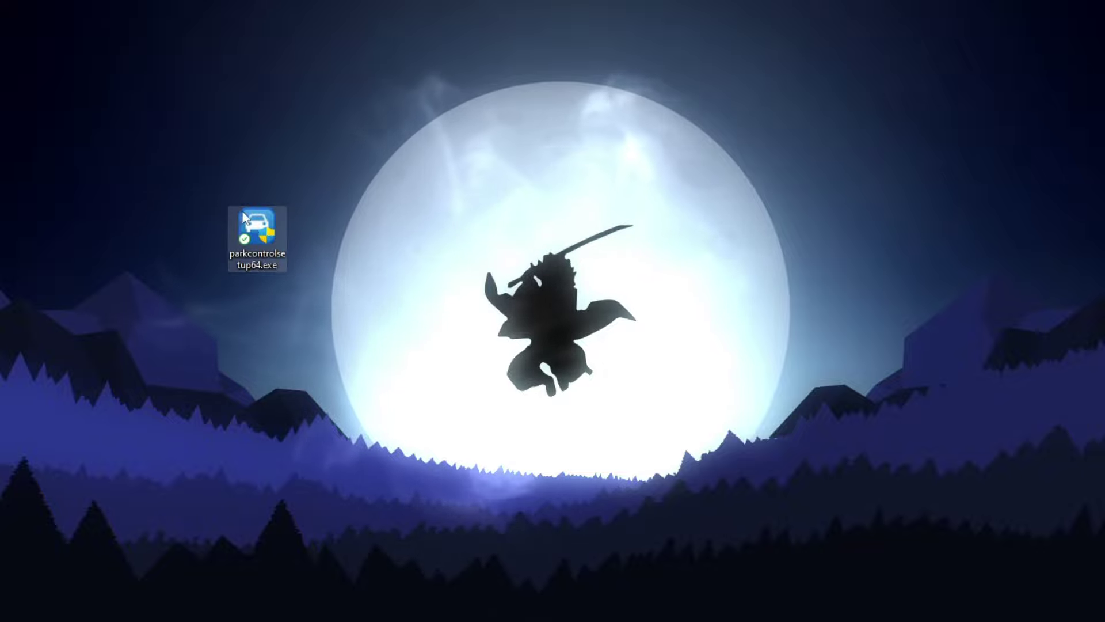
Step: Run parkcontrolsetup64.exe in English, accept the license agreement and install ParkControl to C:\Program Files\ParkControl
double_click(244, 251)
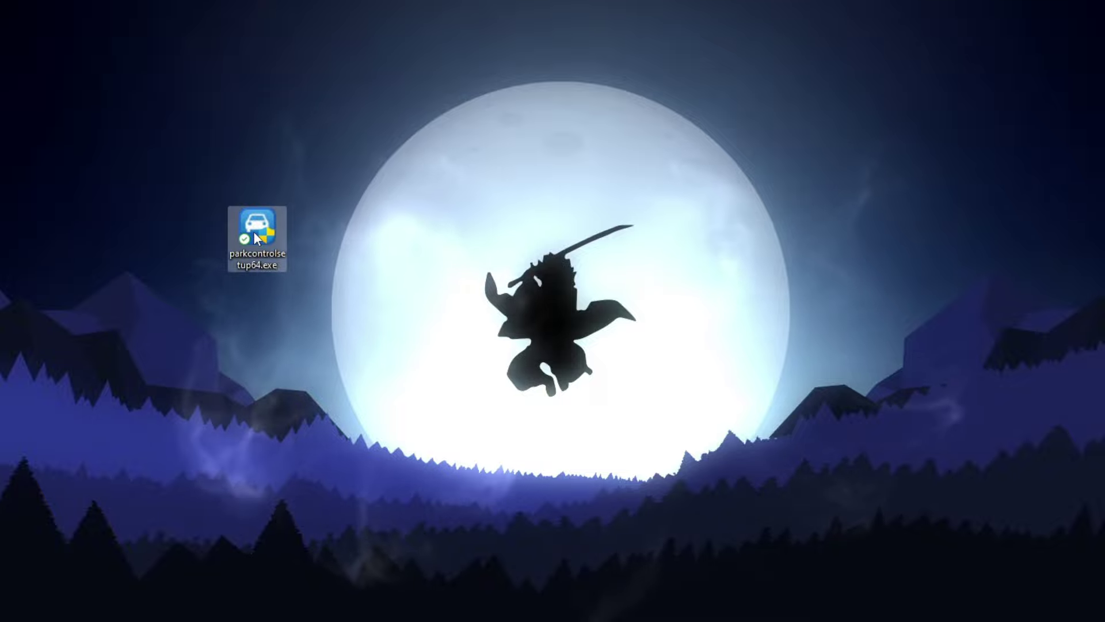
left_click(479, 434)
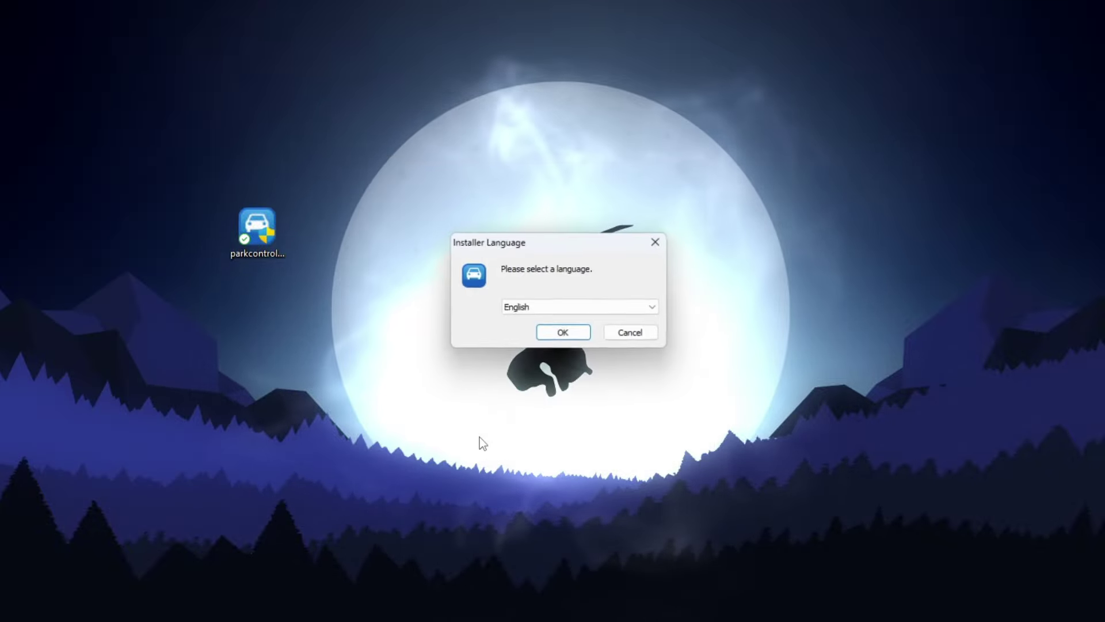
left_click(565, 328)
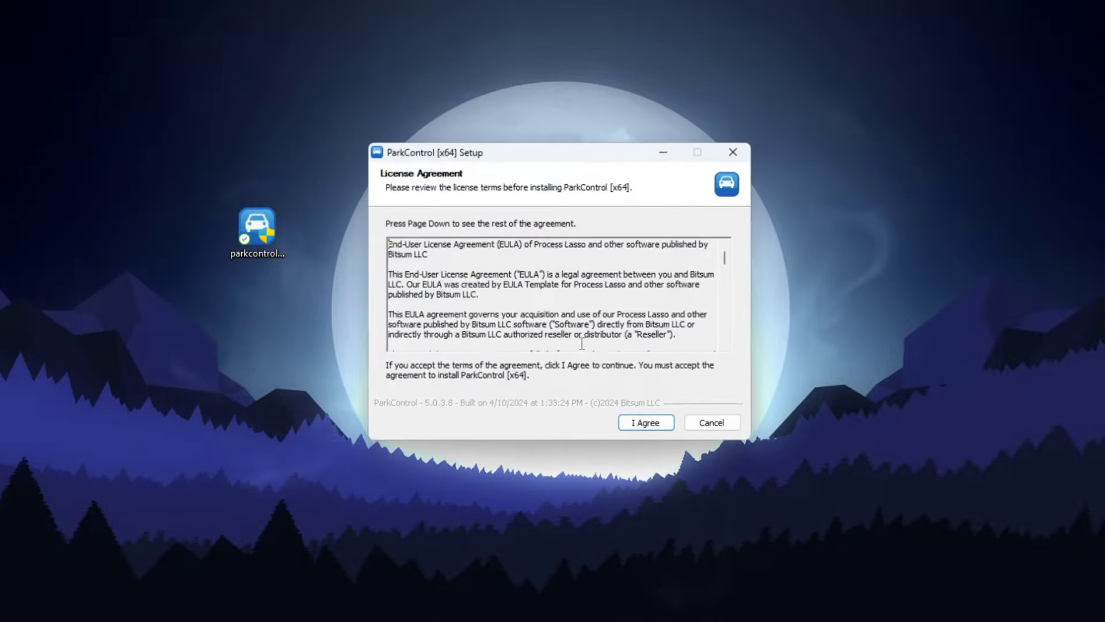
left_click(658, 429)
left_click(658, 424)
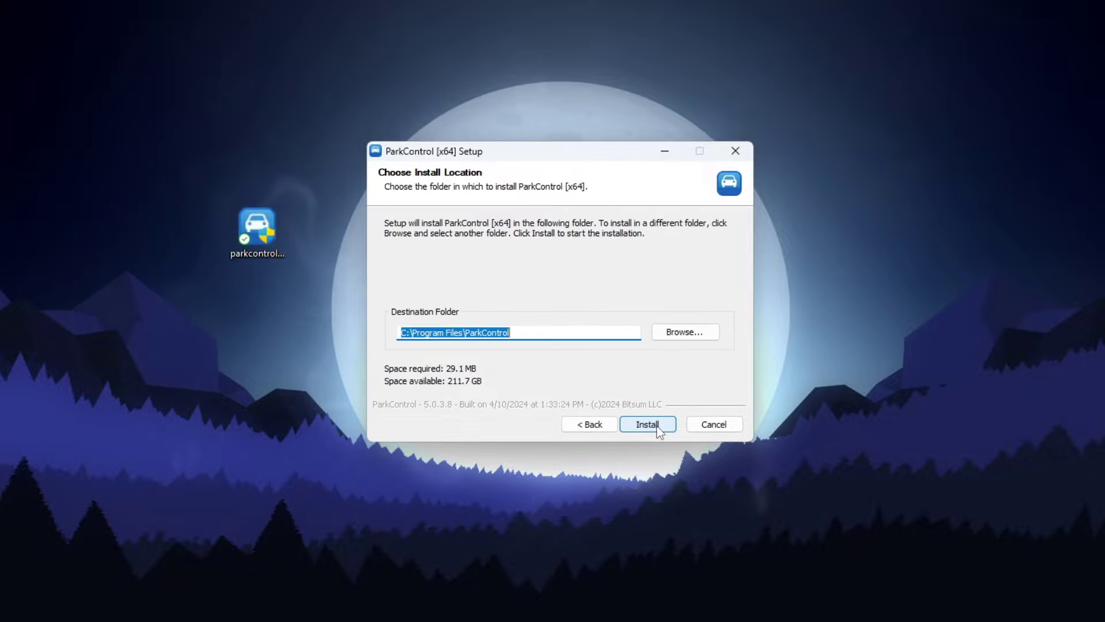
left_click(648, 425)
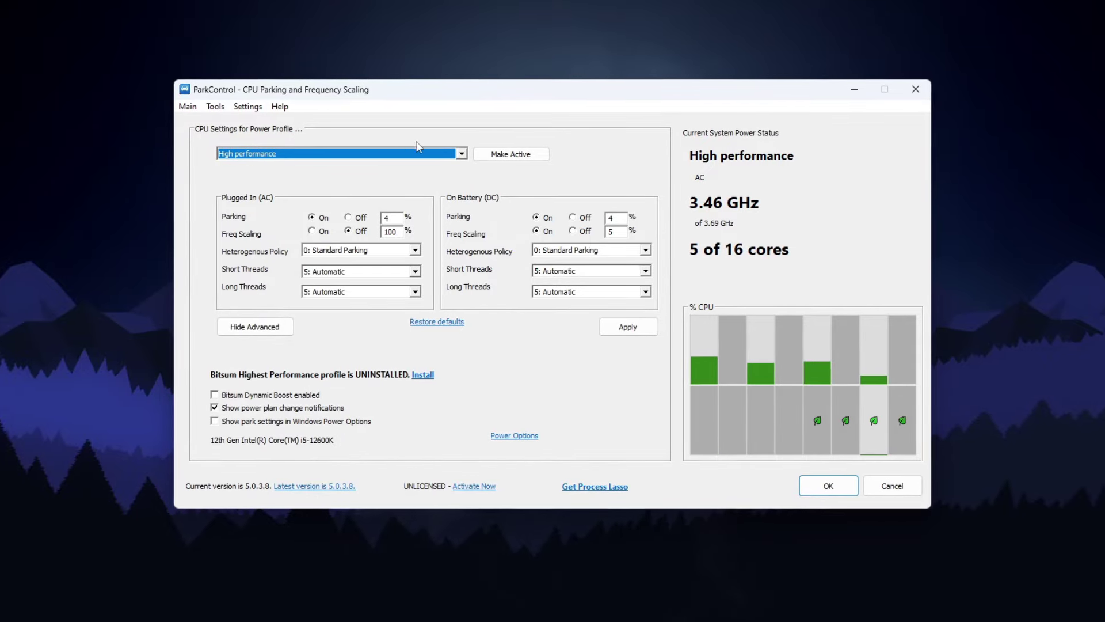
Step: Check the available power profiles in ParkControl and install the Bitsum Highest Performance profile
left_click(465, 153)
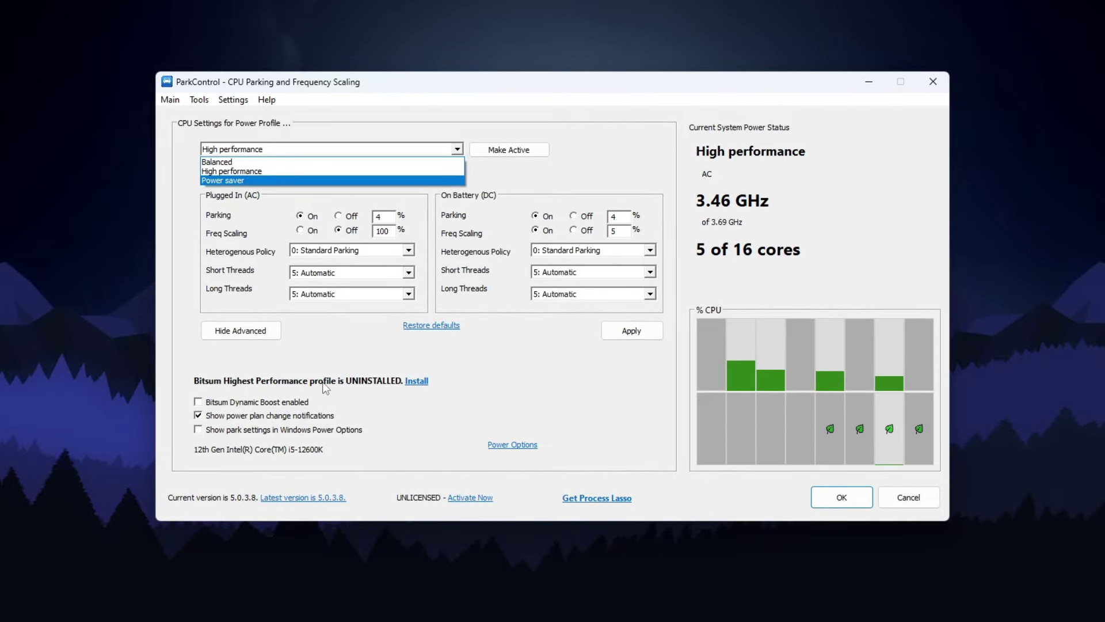
left_click(422, 387)
left_click(415, 382)
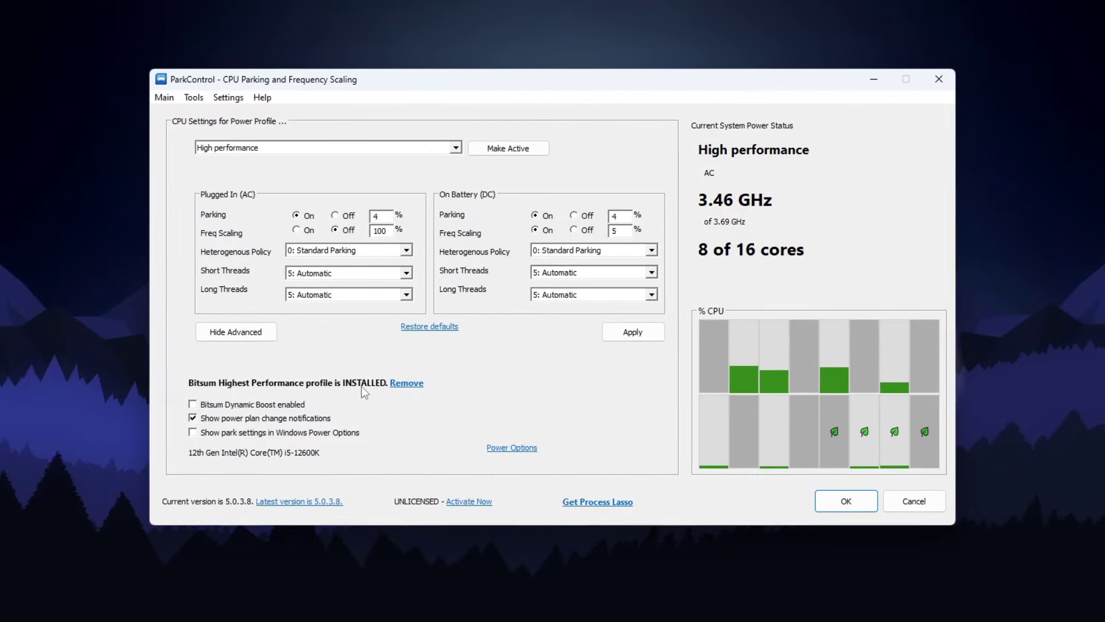
Step: Select Bitsum Highest Performance as the power profile and make it the active one
left_click(446, 149)
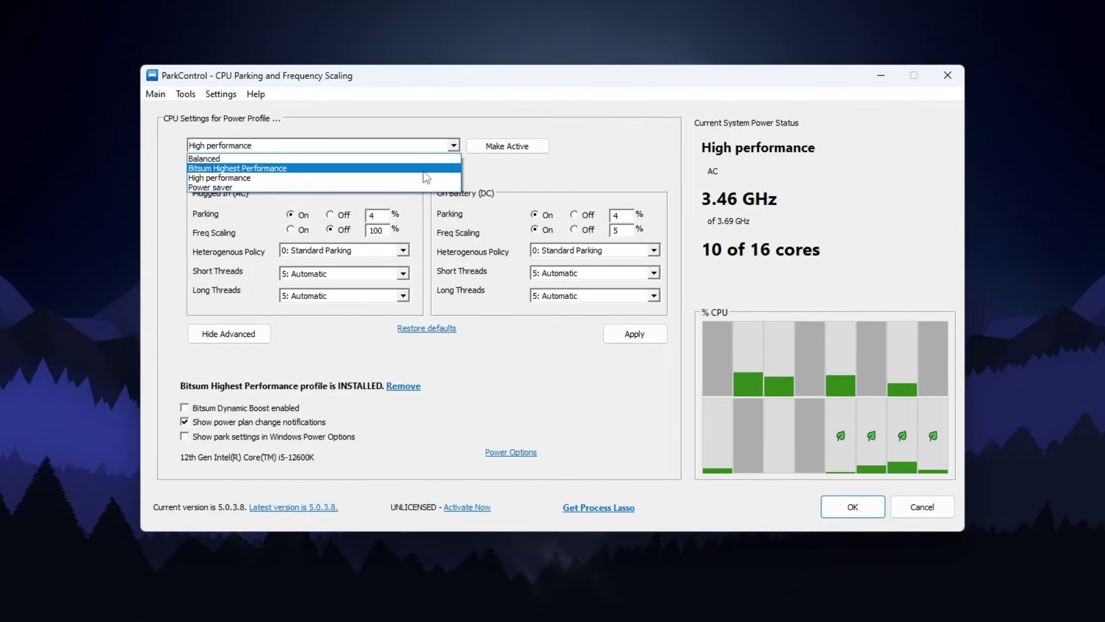
left_click(202, 168)
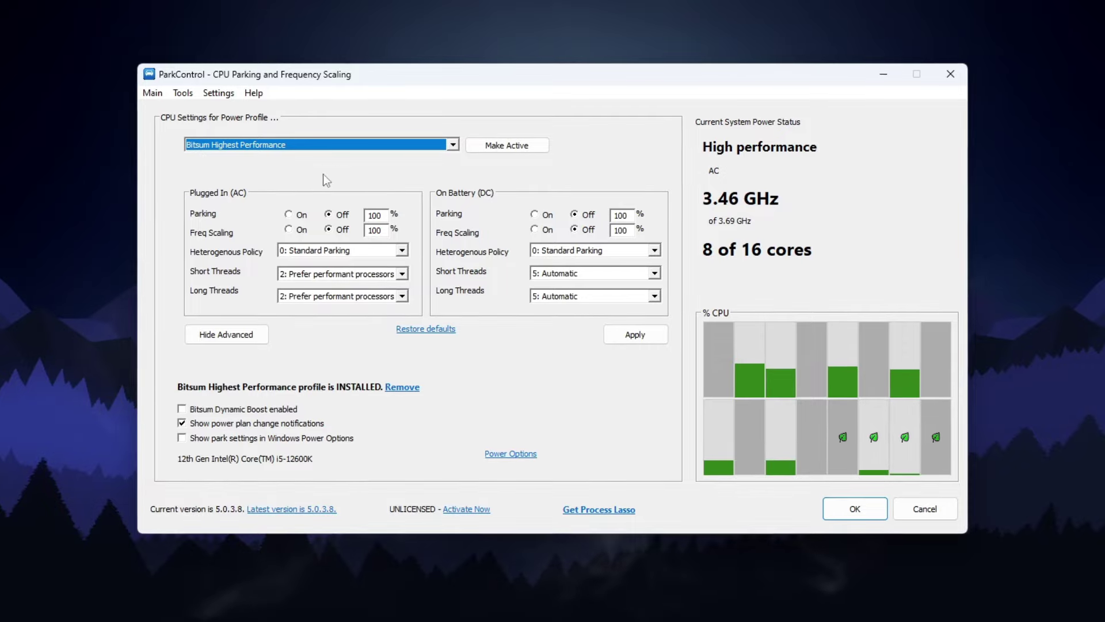
left_click(517, 145)
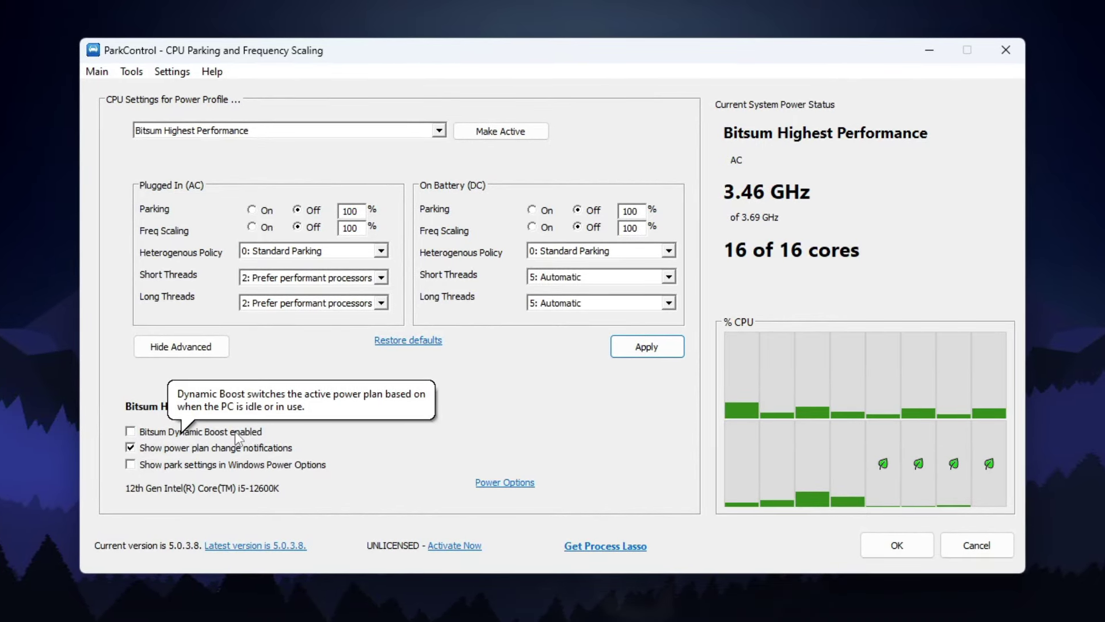
Step: Try to enable Bitsum Dynamic Boost, dismissing the activation dialog and cancelling the Dynamic Boost settings
left_click(132, 431)
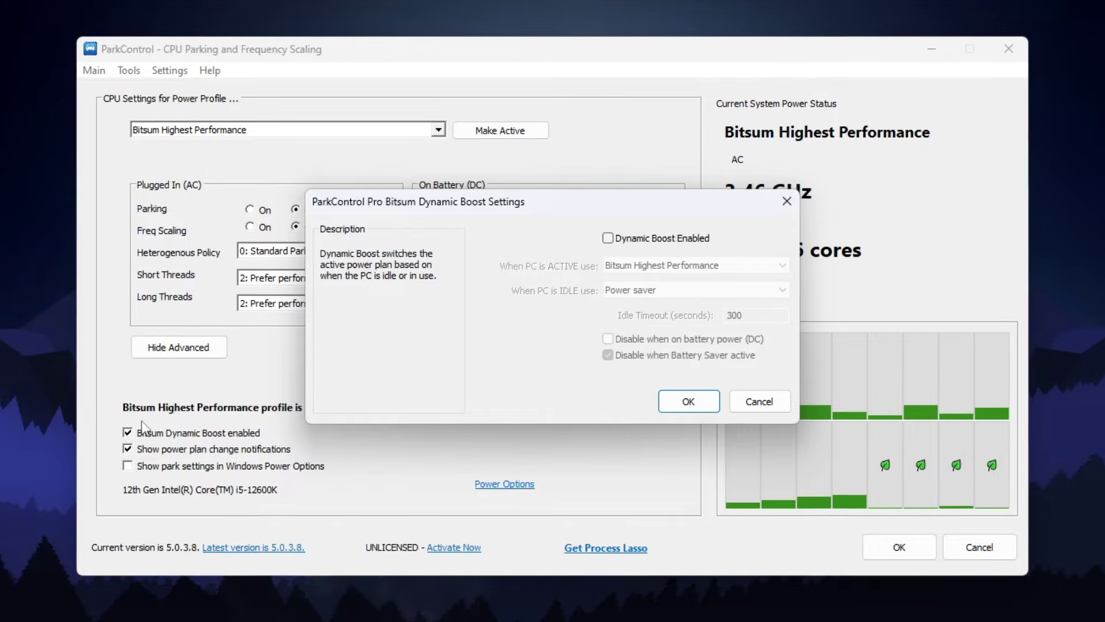
left_click(607, 238)
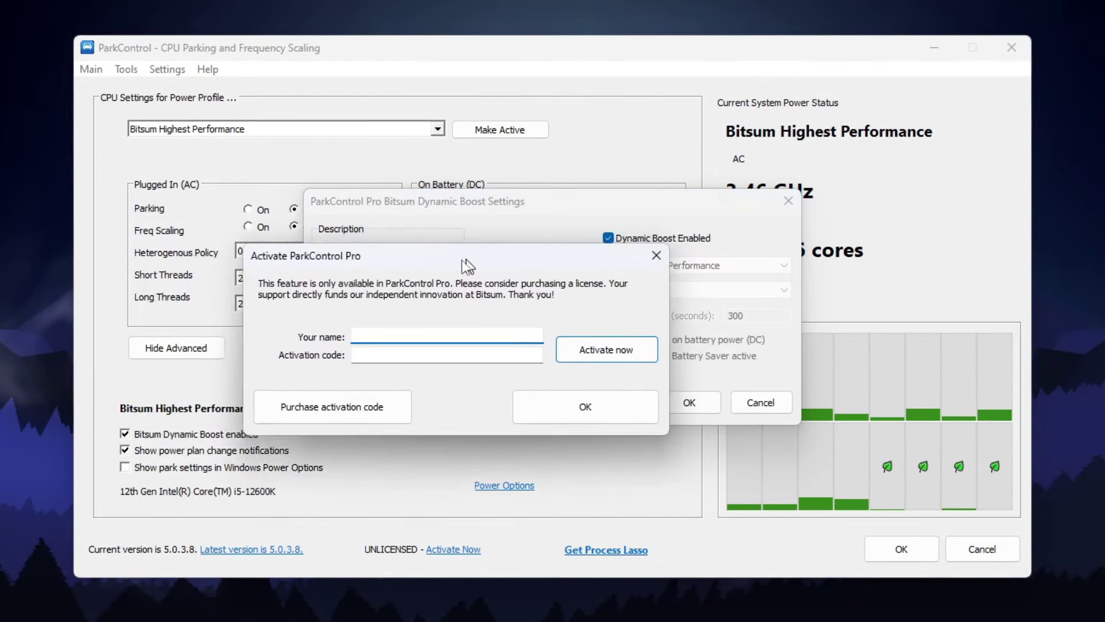
left_click_drag(539, 212, 533, 248)
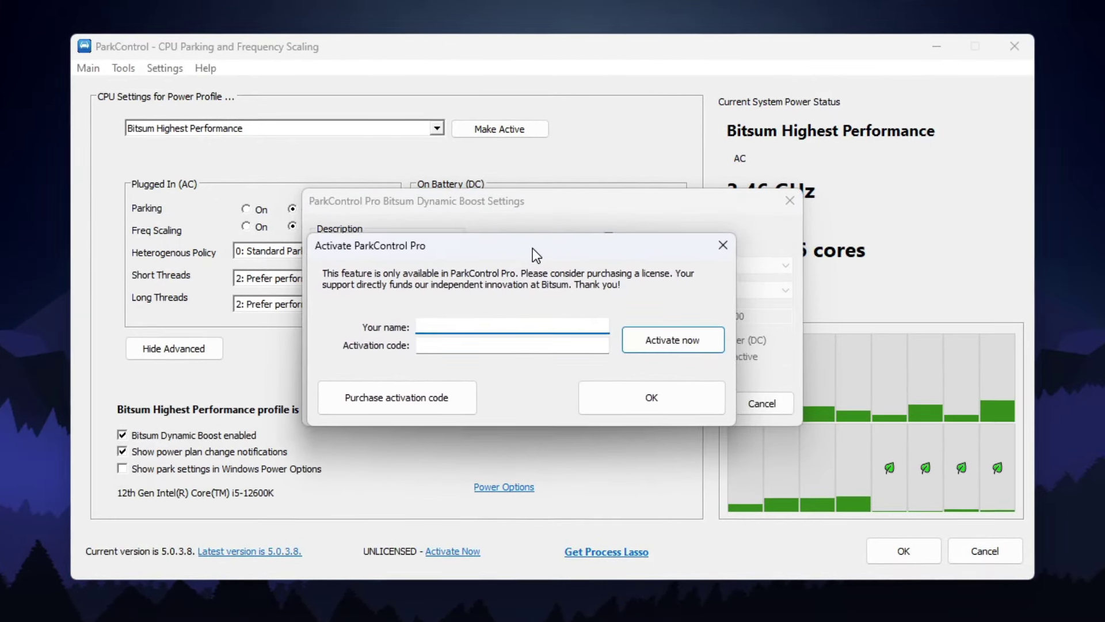
left_click(722, 245)
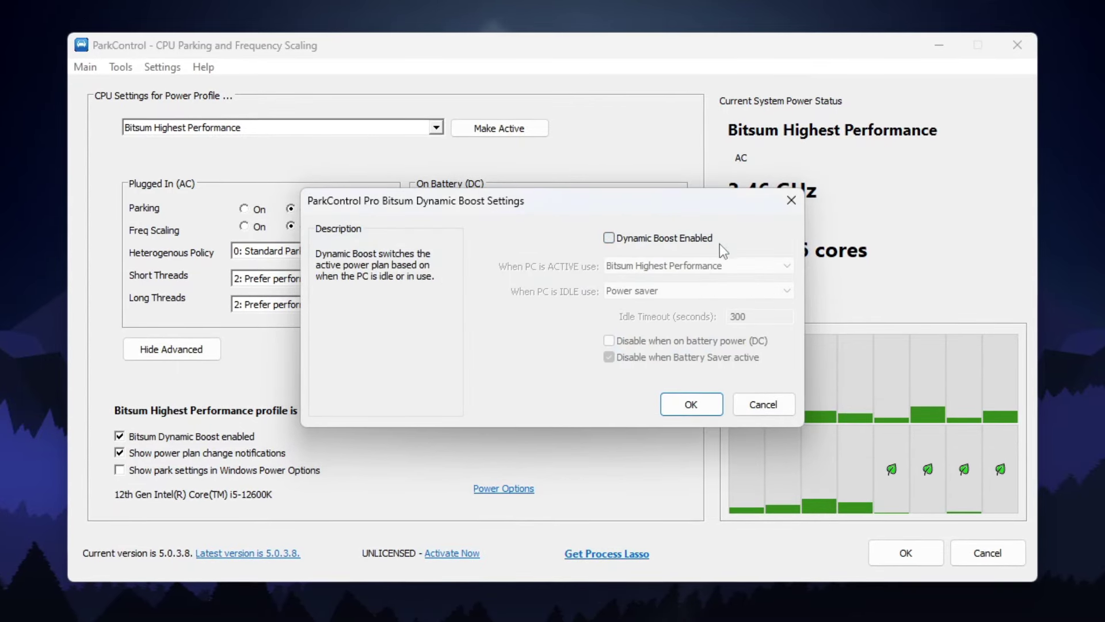
left_click(769, 405)
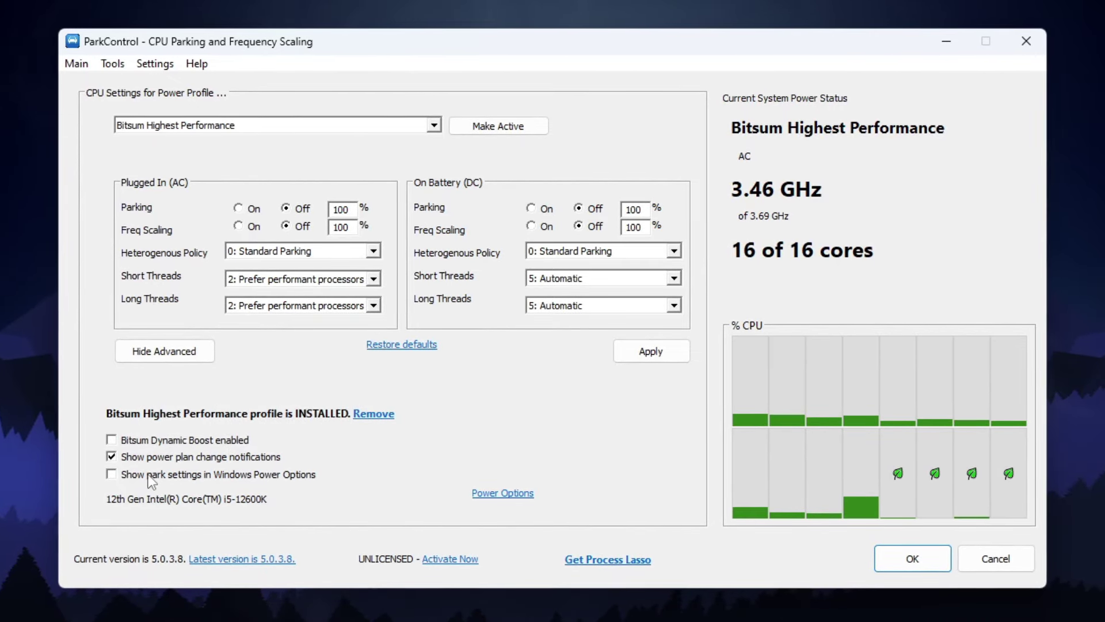
Step: Enable showing park settings in Windows Power Options and confirm the ParkControl settings
left_click(284, 475)
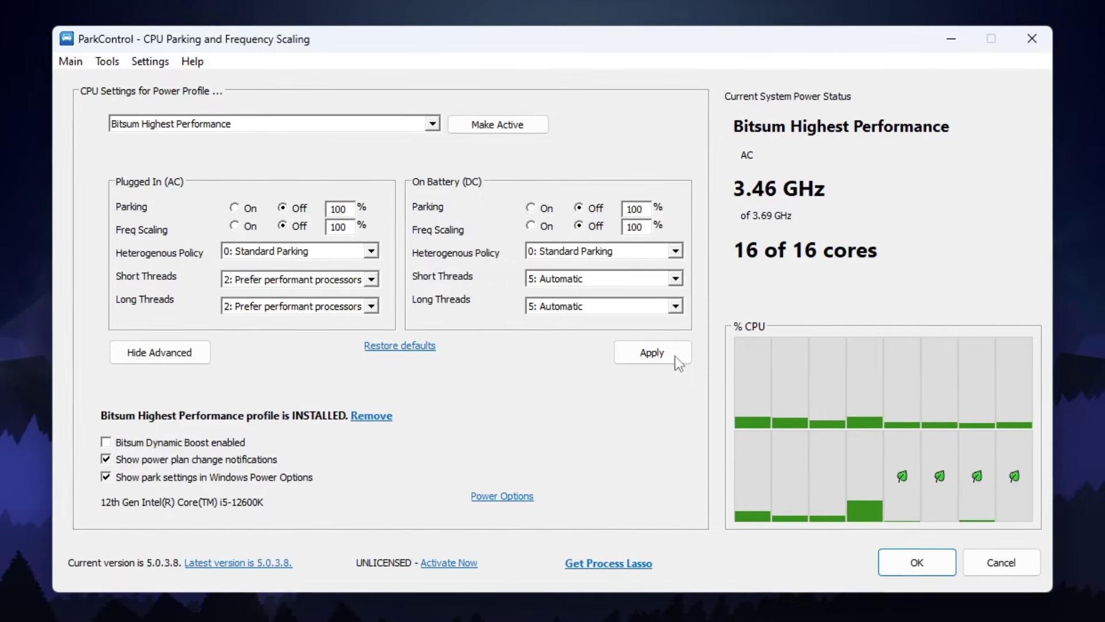
left_click(909, 563)
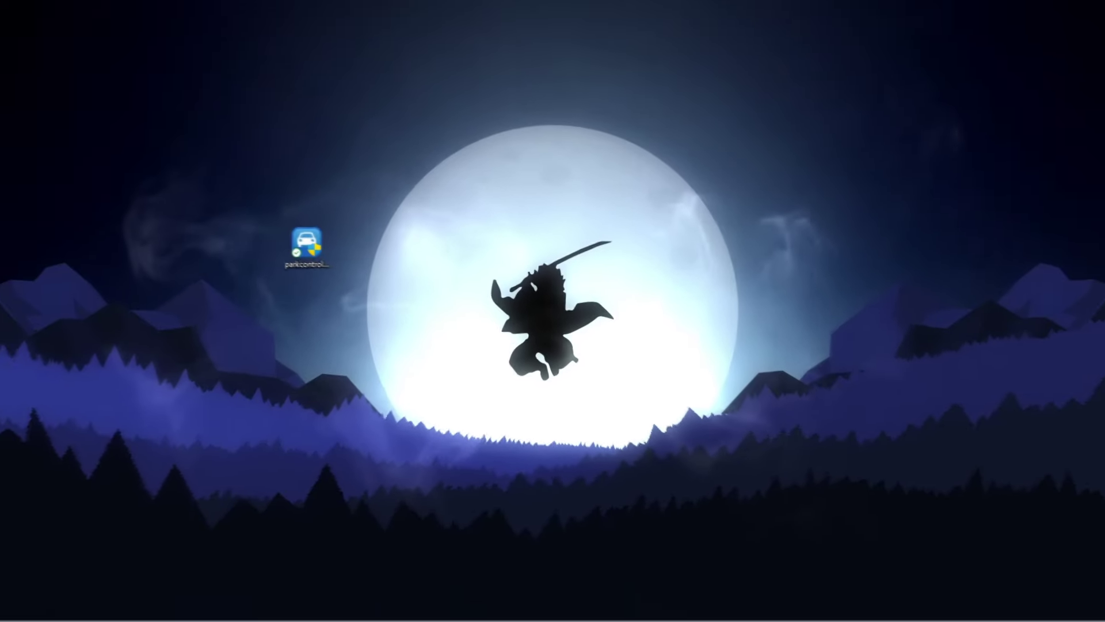
Step: Search Windows for "power", open the power plan chooser and open the plan settings of Bitsum Highest Performance
key("super")
type("power")
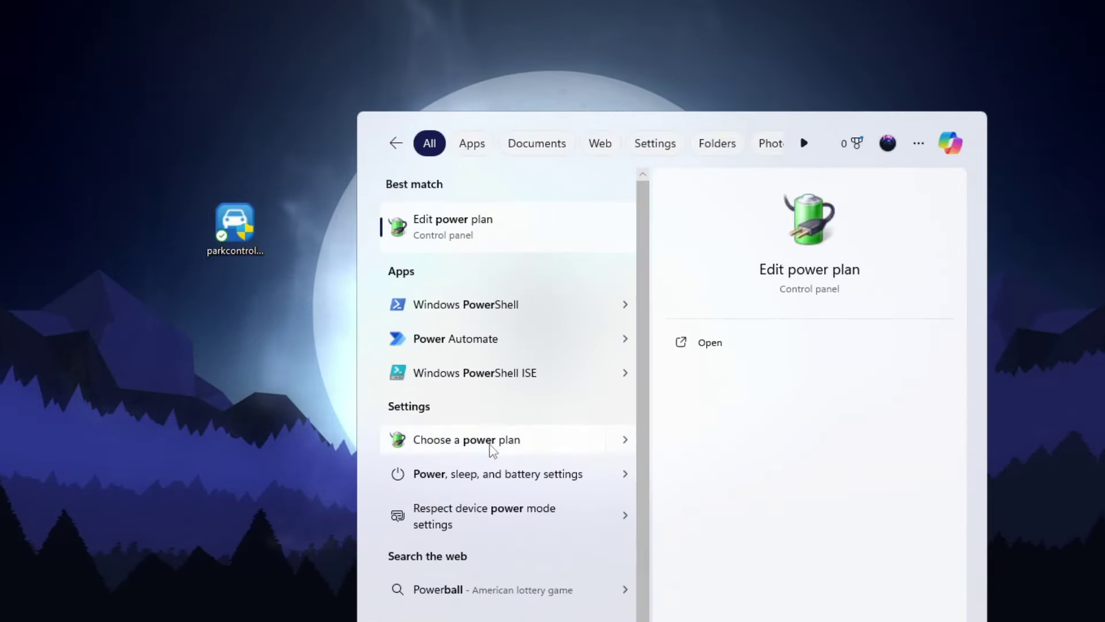
left_click(522, 448)
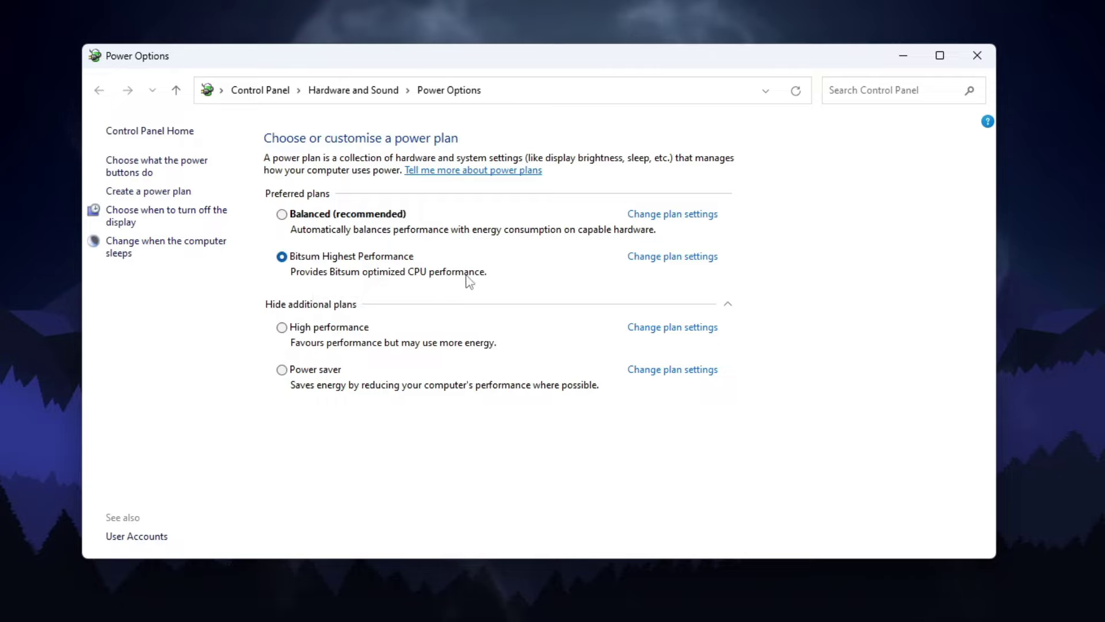
left_click(662, 262)
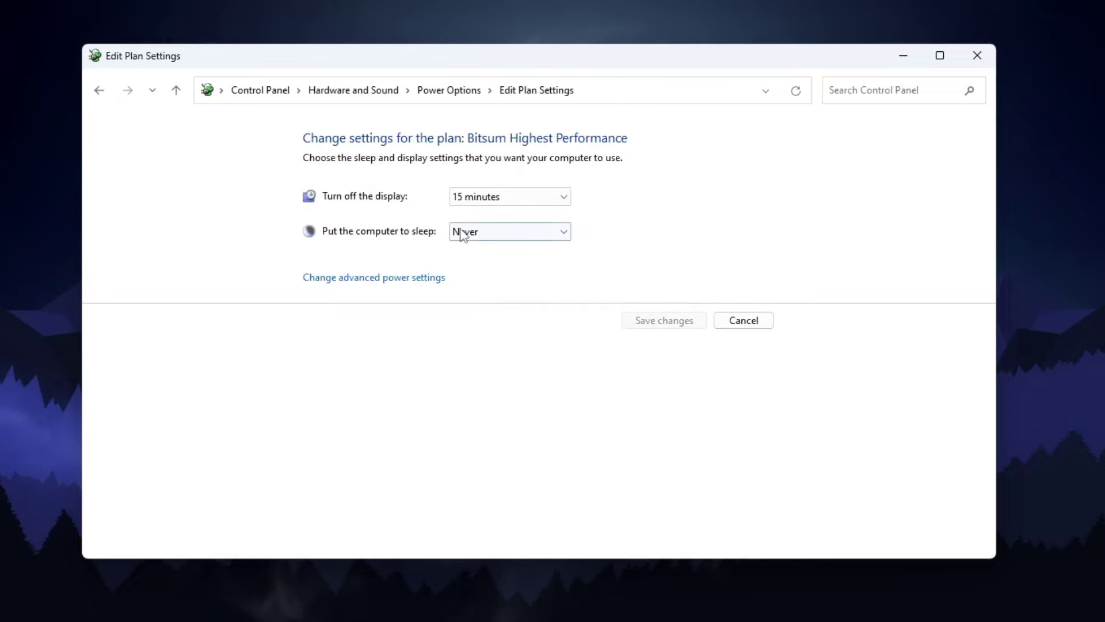
Step: Set the plan's display turn-off time to Never and open its advanced power settings
left_click(512, 198)
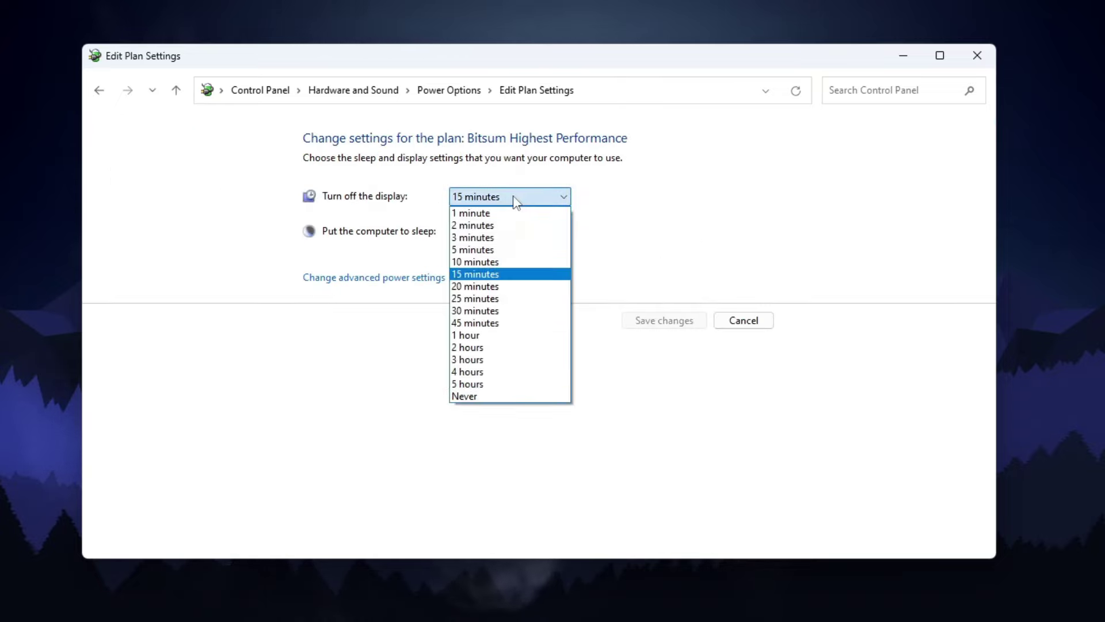
left_click(489, 397)
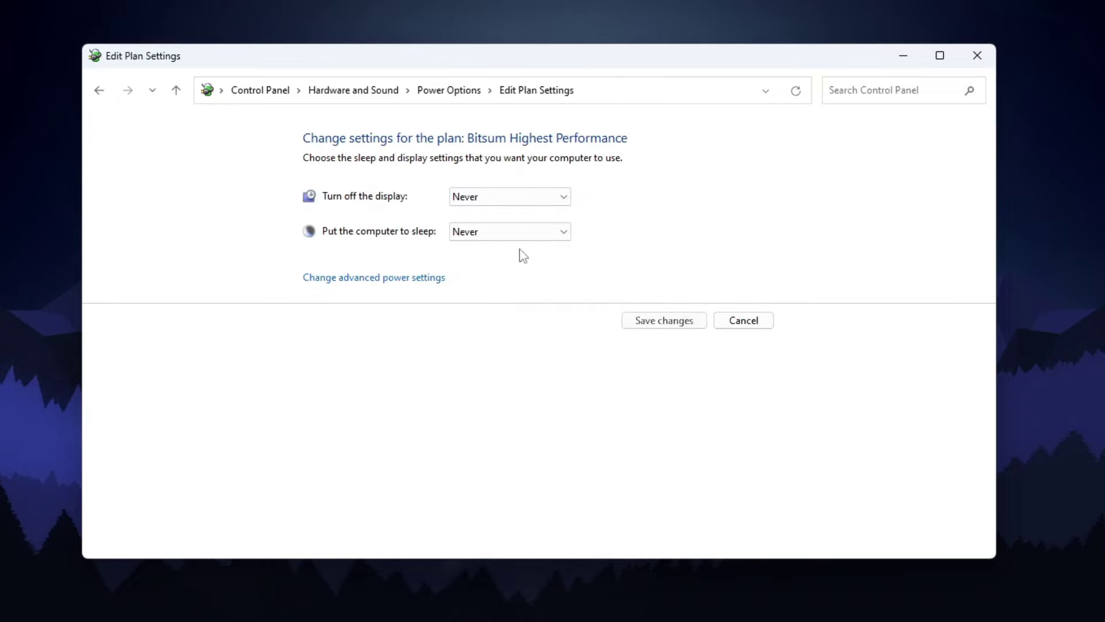
left_click(404, 279)
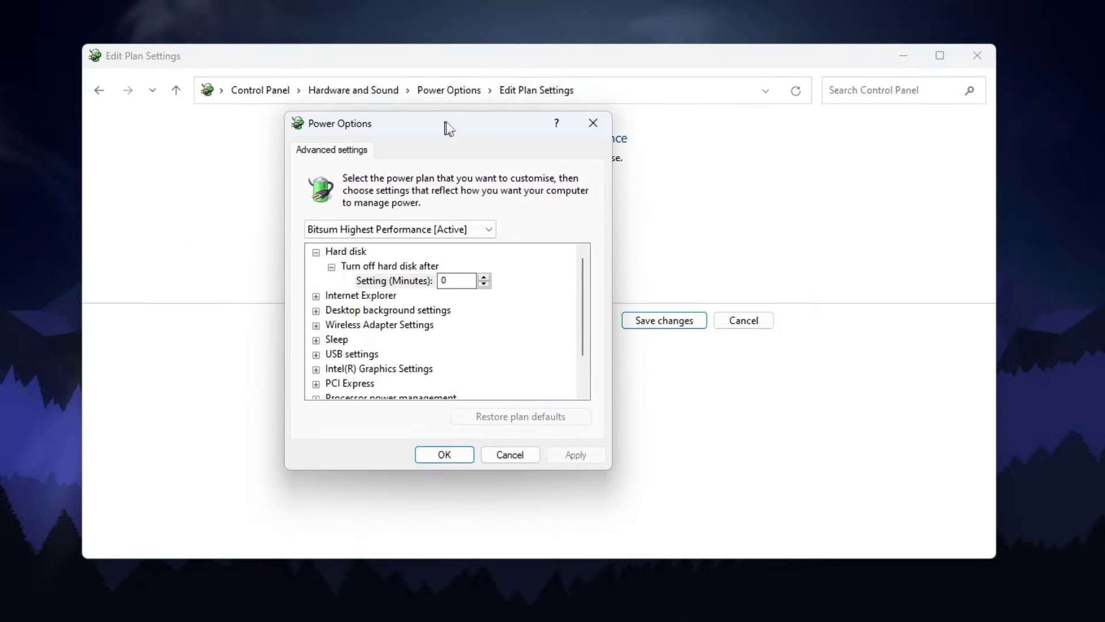